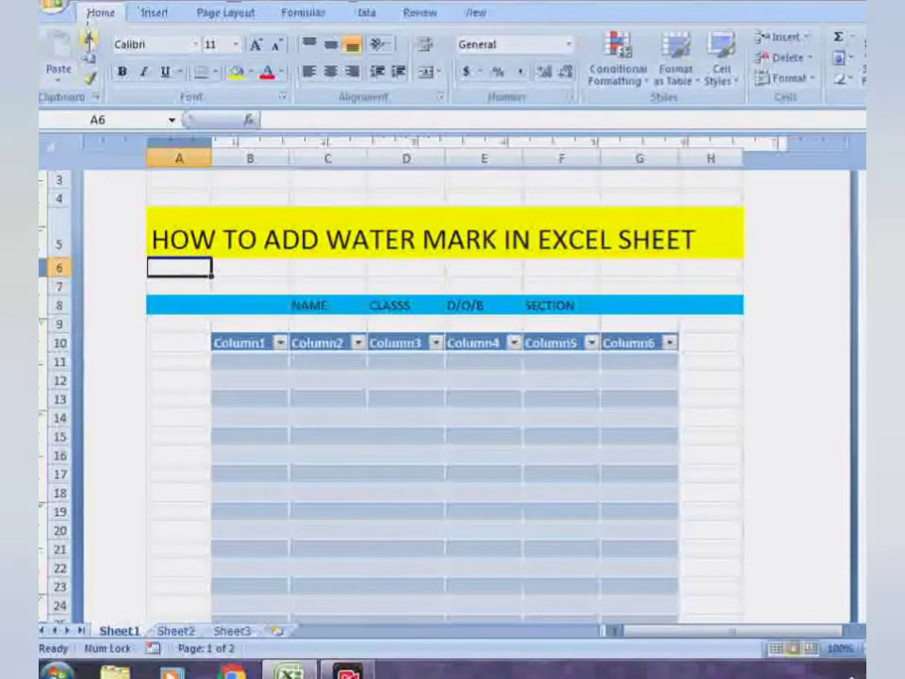
Insert the picture "download (37)" from the Pictures library into the sheet's center header section and exit header editing.
{"action": "left_click", "coordinate": [157, 15]}
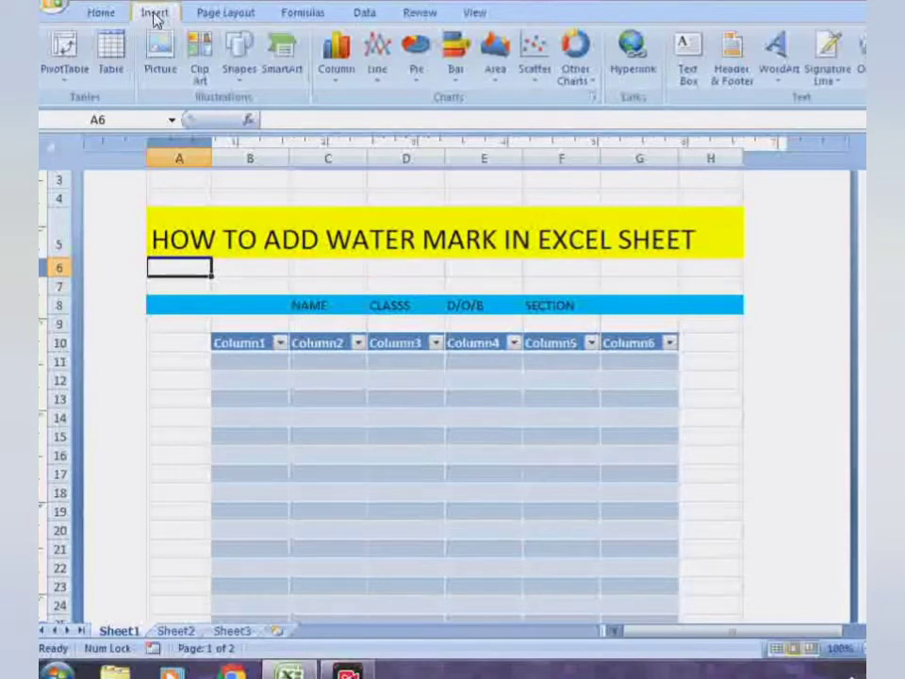
{"action": "left_click", "coordinate": [734, 81]}
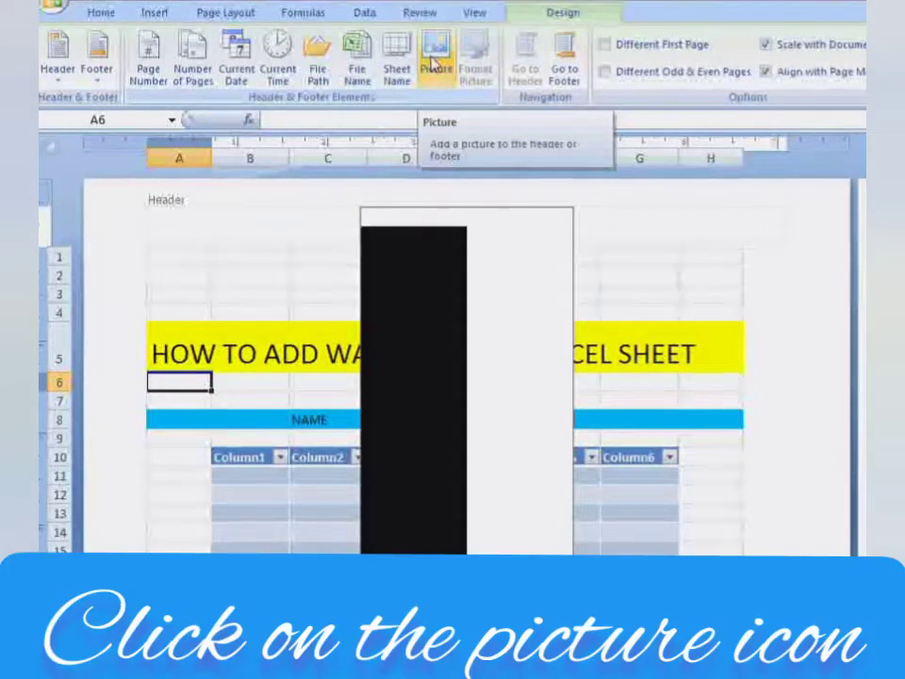
{"action": "left_click", "coordinate": [433, 59]}
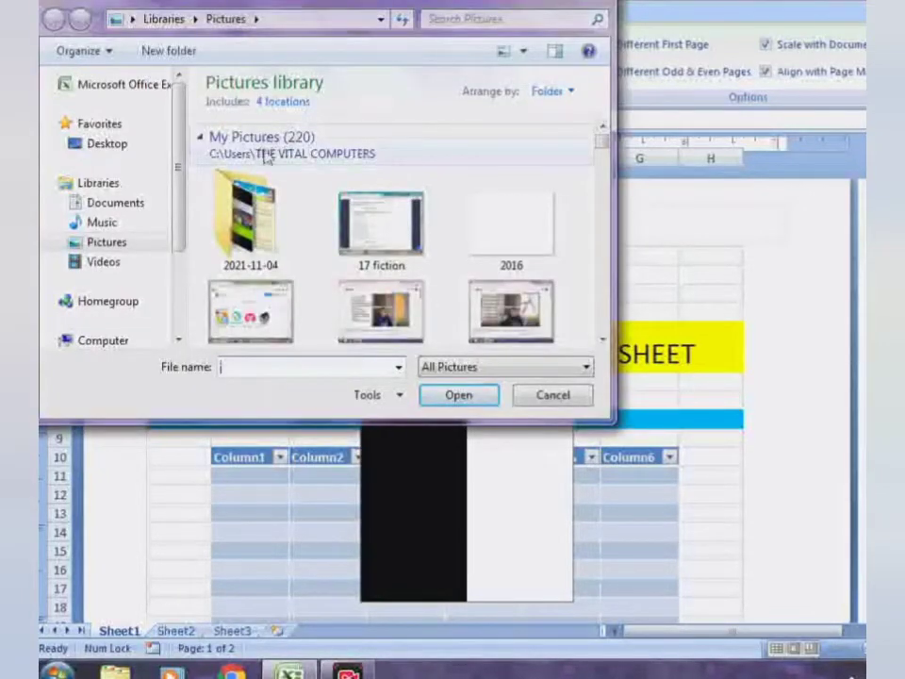
{"action": "left_click_drag", "start_coordinate": [607, 141], "coordinate": [600, 184]}
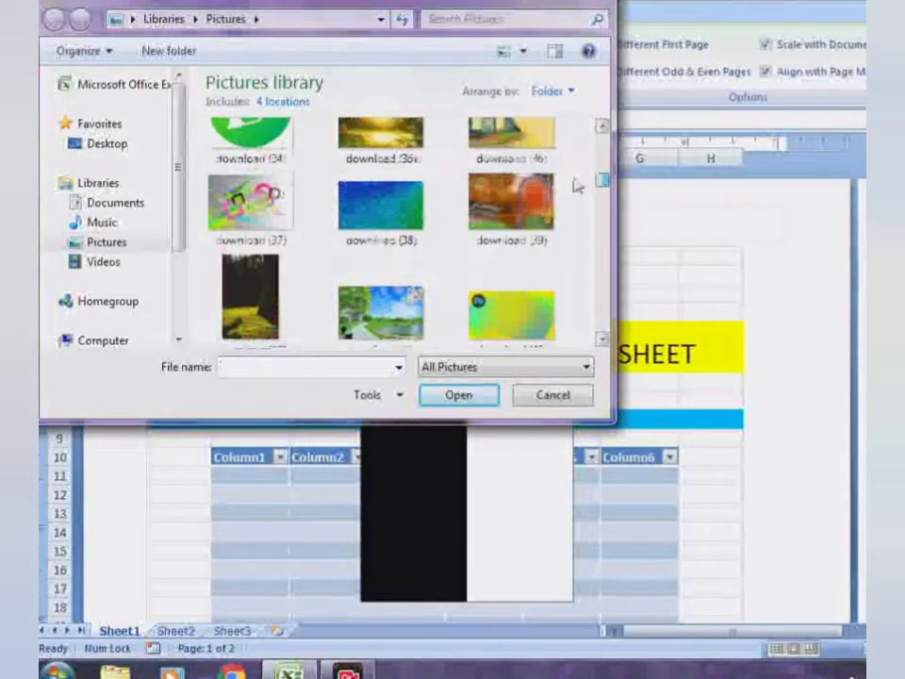
{"action": "left_click", "coordinate": [256, 209]}
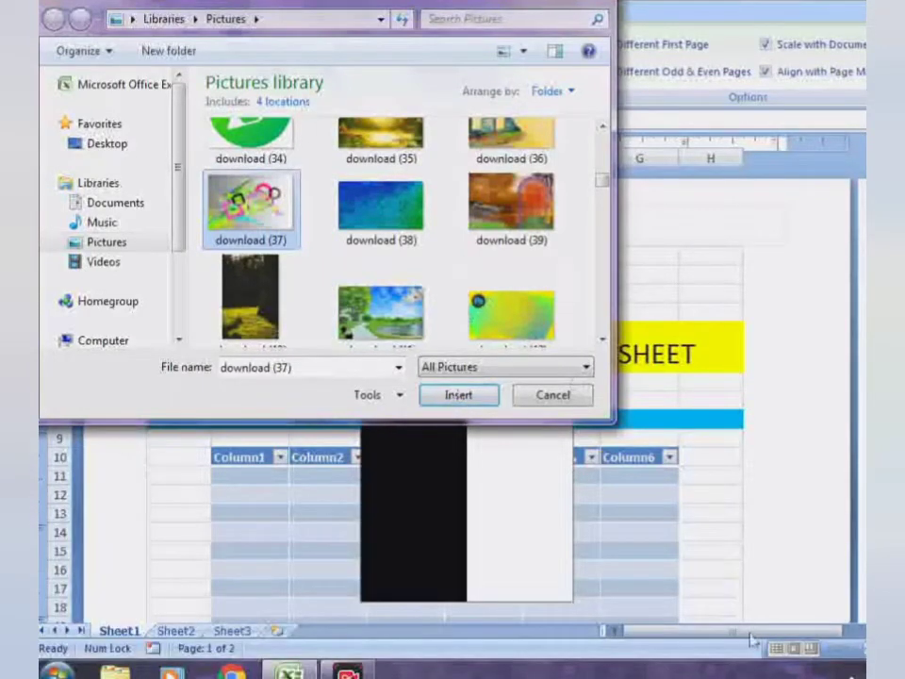
{"action": "key", "text": "Return"}
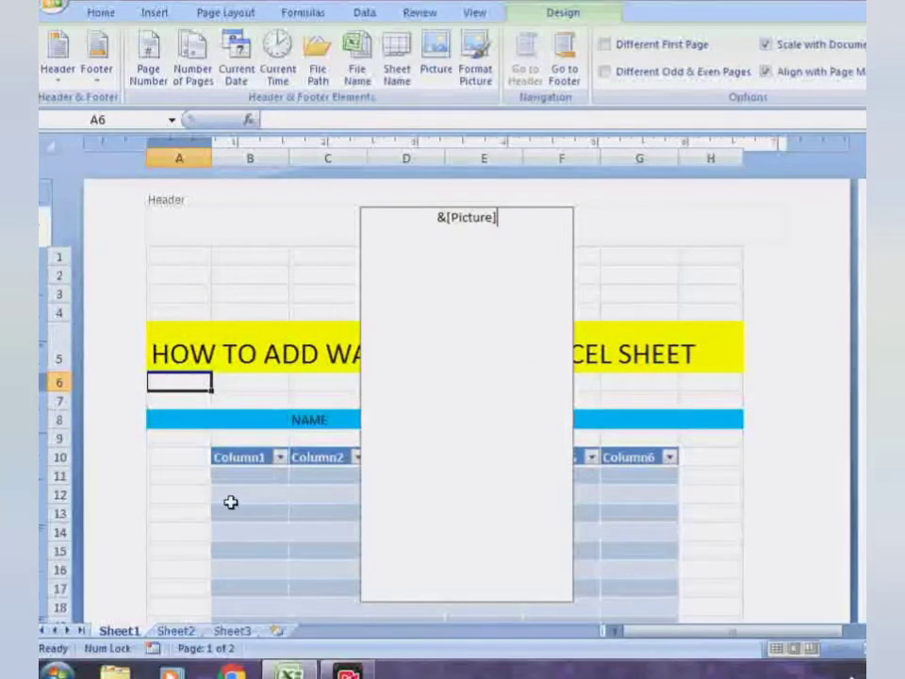
{"action": "left_click", "coordinate": [231, 502]}
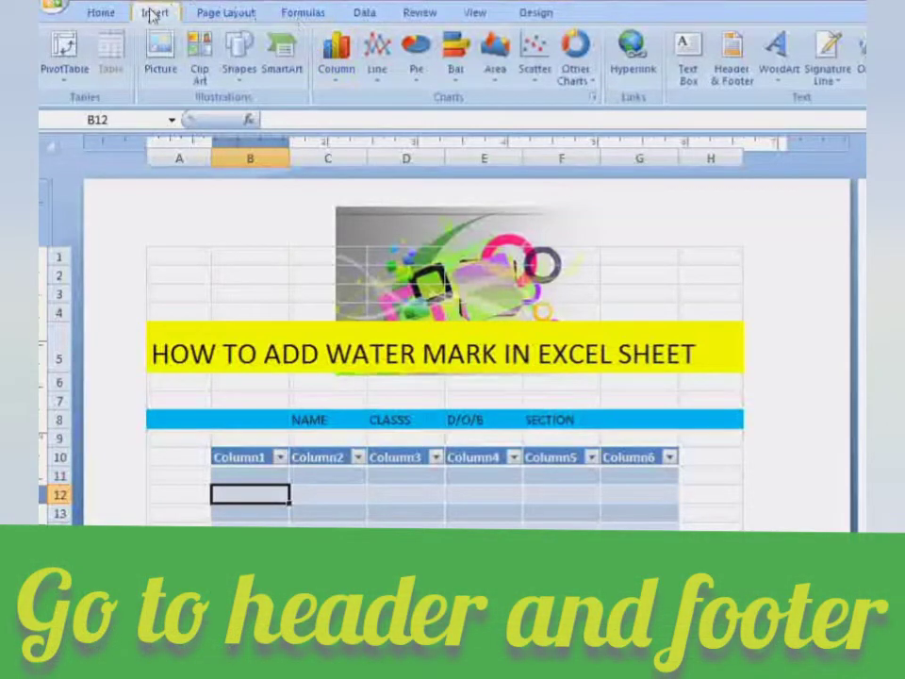
Enlarge the header picture to a width of 6.62" (227 % scale) with the aspect ratio locked.
{"action": "left_click", "coordinate": [723, 72]}
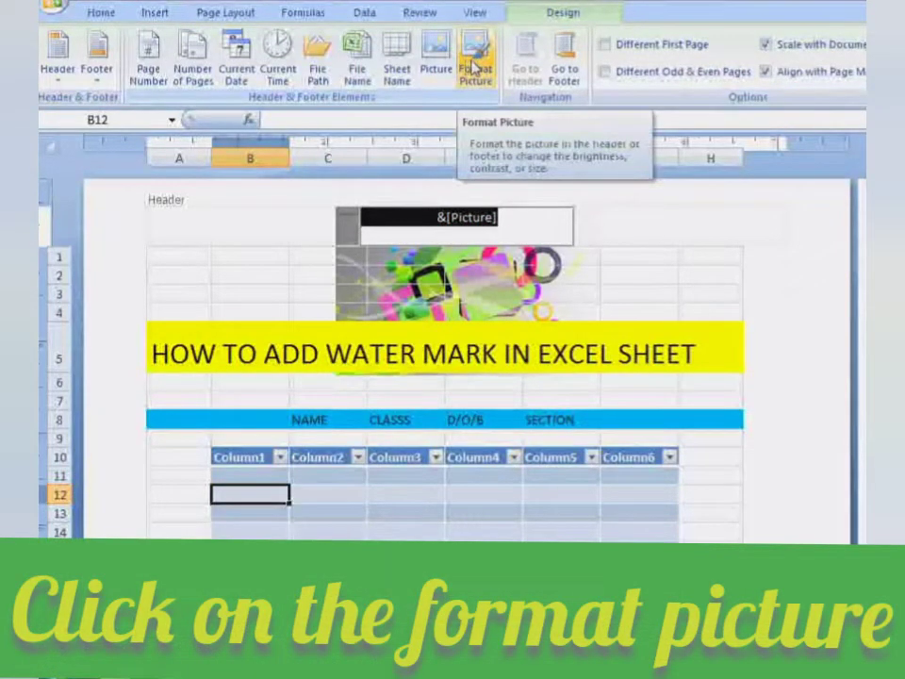
{"action": "left_click", "coordinate": [474, 68]}
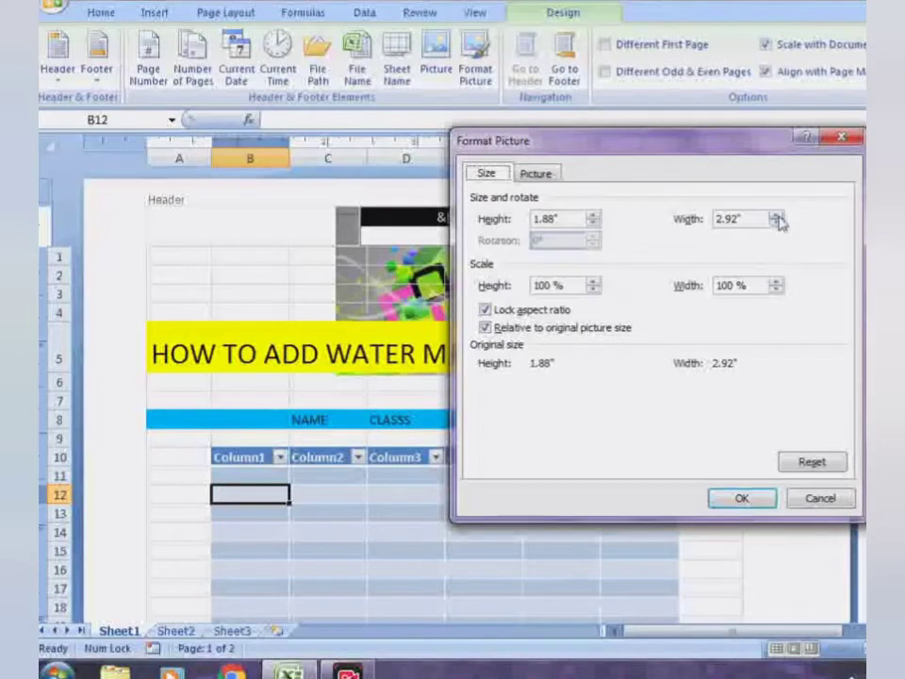
{"action": "left_click_drag", "start_coordinate": [778, 218], "coordinate": [778, 219]}
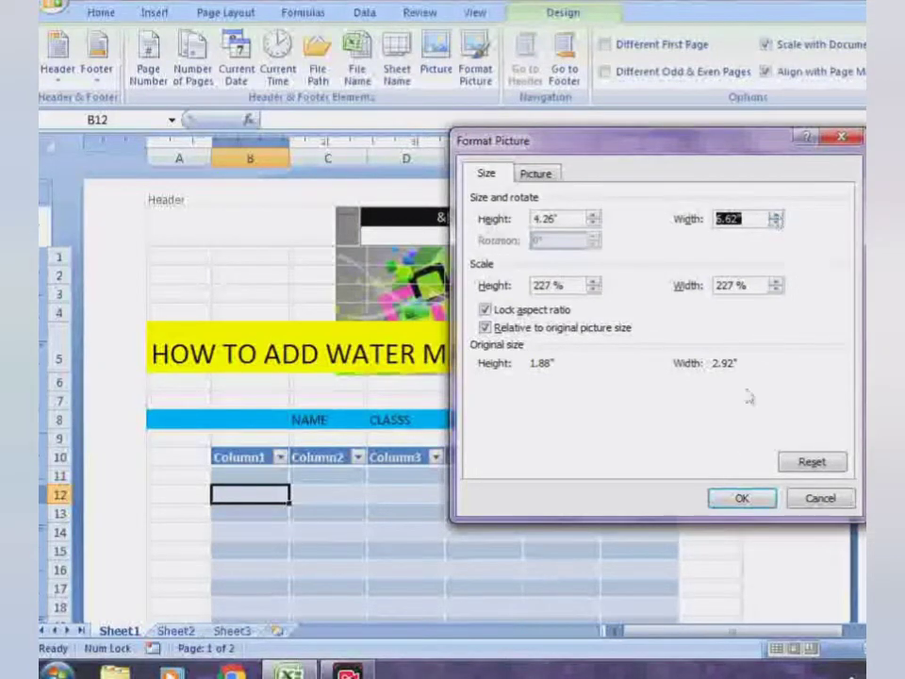
{"action": "left_click", "coordinate": [741, 499]}
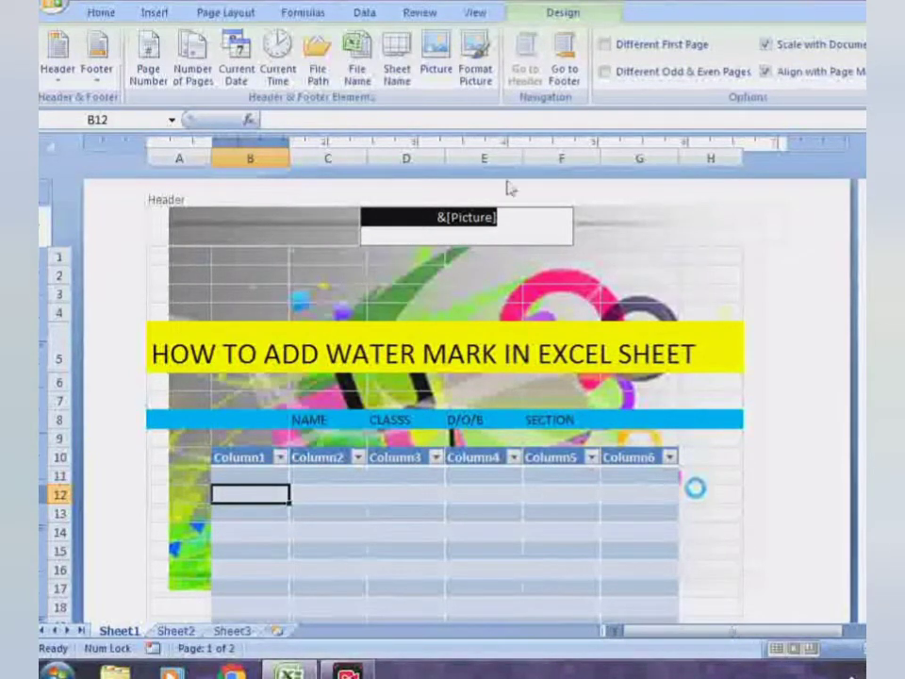
Set the header picture's color mode to Black & White.
{"action": "left_click", "coordinate": [476, 66]}
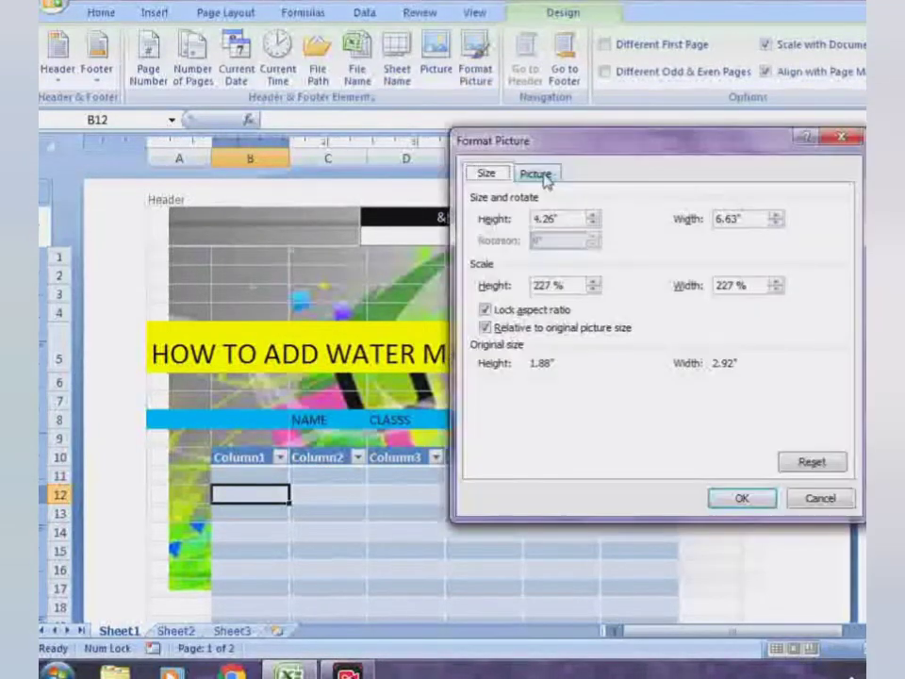
{"action": "left_click", "coordinate": [537, 174]}
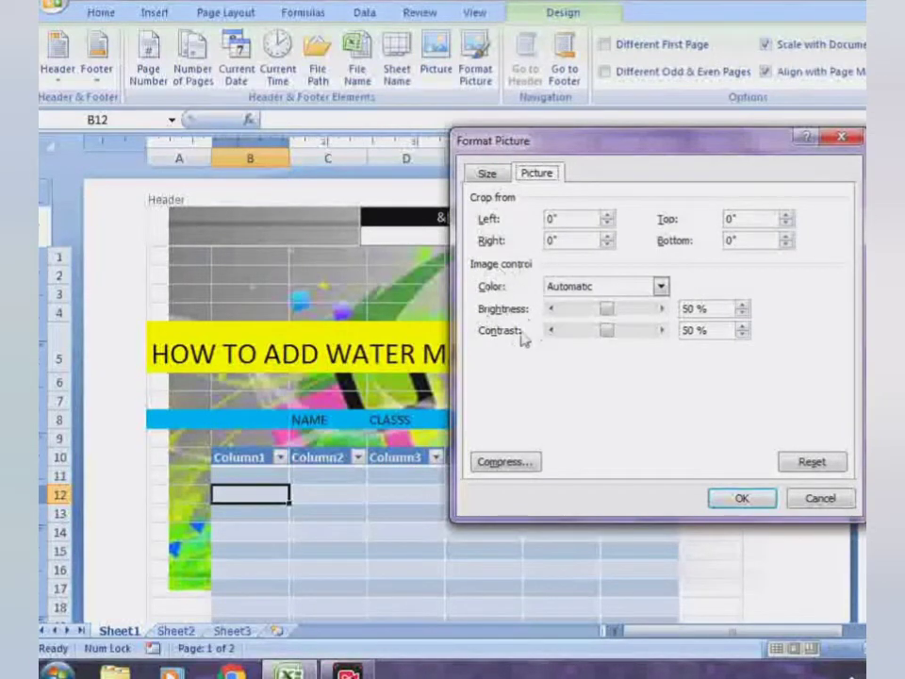
{"action": "left_click", "coordinate": [661, 288]}
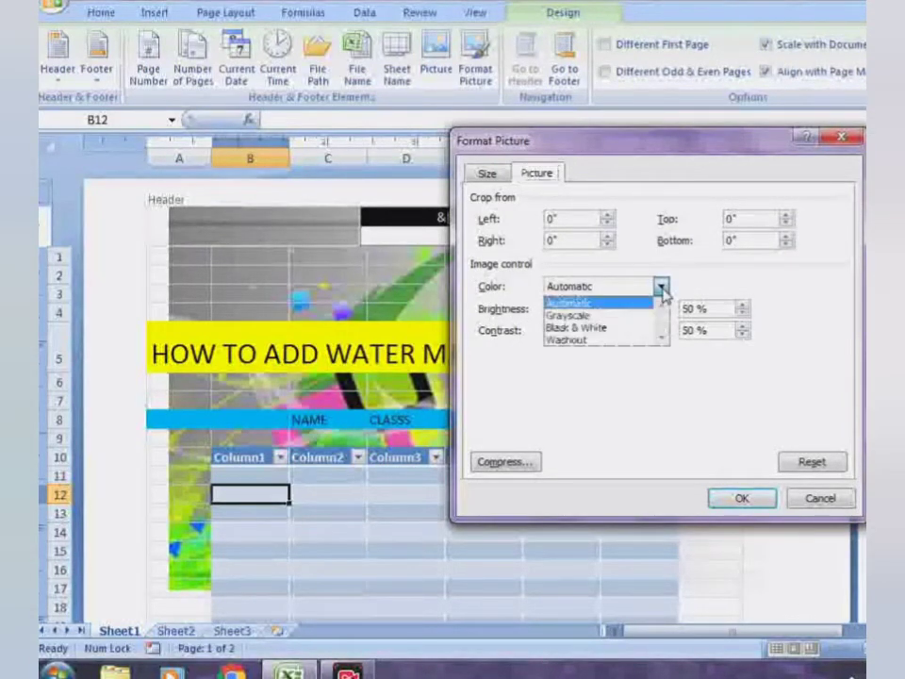
{"action": "left_click", "coordinate": [606, 327]}
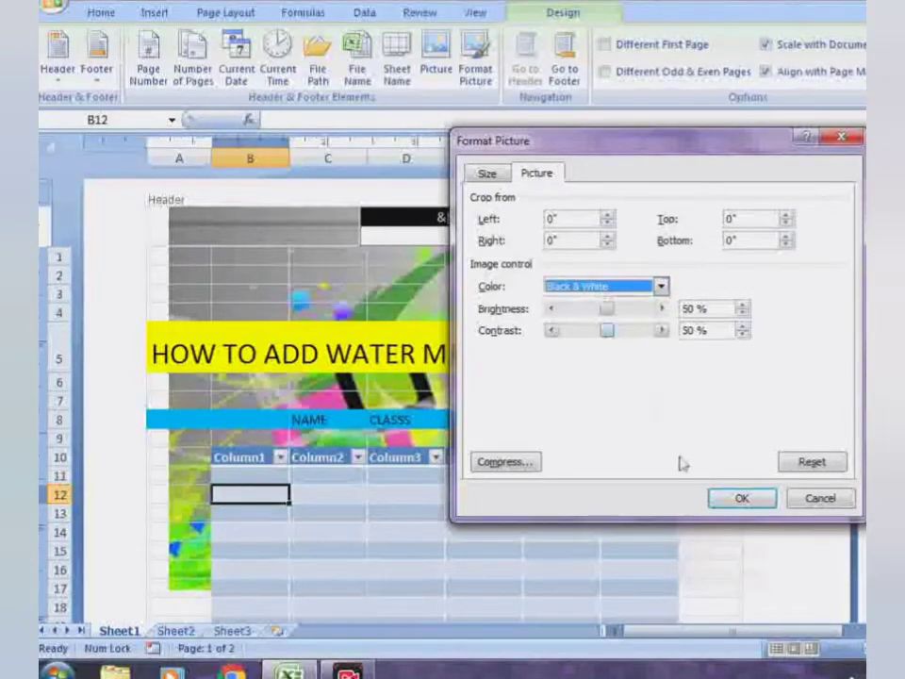
{"action": "left_click", "coordinate": [728, 496]}
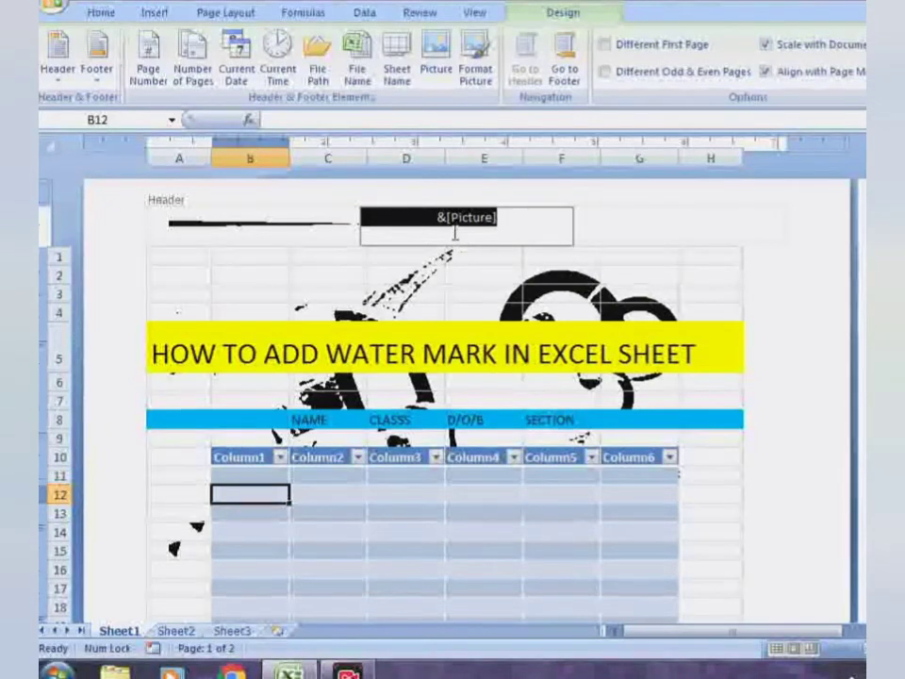
Add blank lines after the picture code in the center header until the box reaches about row 18, and exit header editing.
{"action": "left_click", "coordinate": [509, 230]}
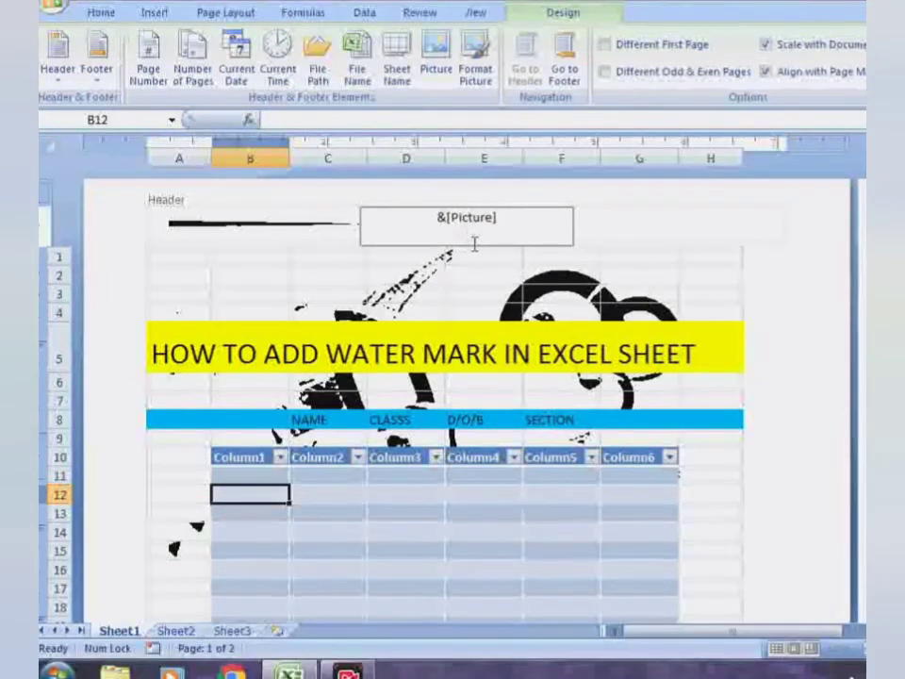
{"action": "key", "text": "Return"}
{"action": "key", "text": "Return"}
{"action": "key", "text": "Return"}
{"action": "key", "text": "Return"}
{"action": "key", "text": "Return"}
{"action": "key", "text": "Return"}
{"action": "key", "text": "Return"}
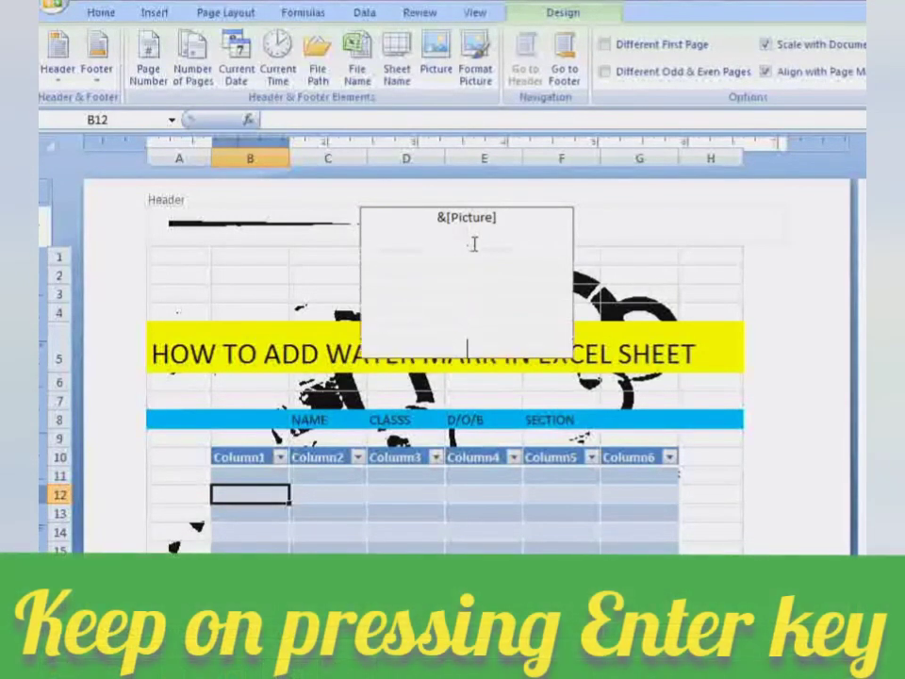
{"action": "key", "text": "Return"}
{"action": "key", "text": "Return"}
{"action": "key", "text": "Return"}
{"action": "key", "text": "Return"}
{"action": "key", "text": "Return"}
{"action": "key", "text": "Return"}
{"action": "key", "text": "Return"}
{"action": "key", "text": "Return"}
{"action": "key", "text": "Return"}
{"action": "key", "text": "Return"}
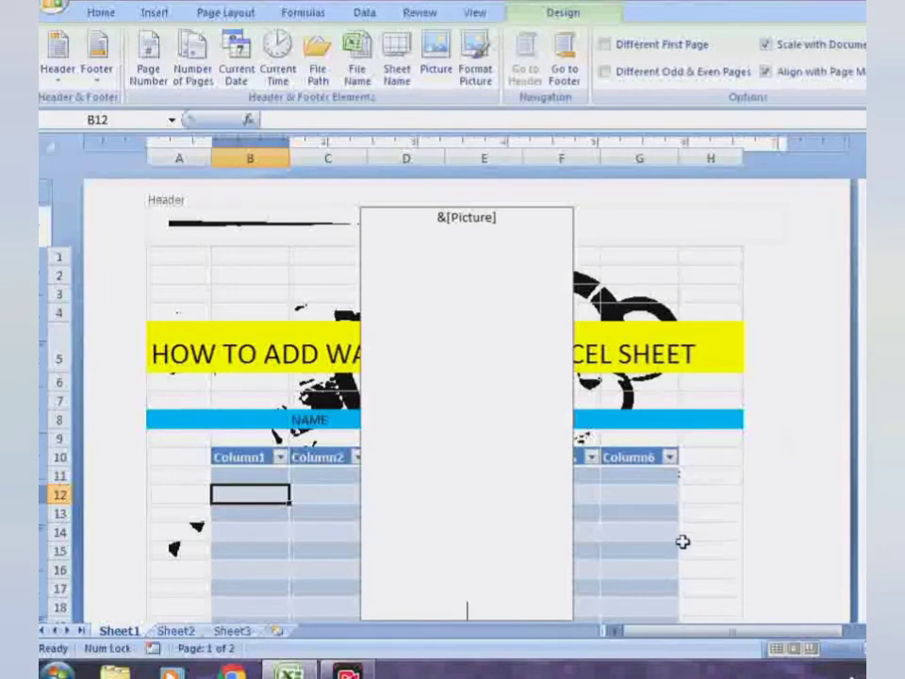
{"action": "left_click", "coordinate": [678, 529]}
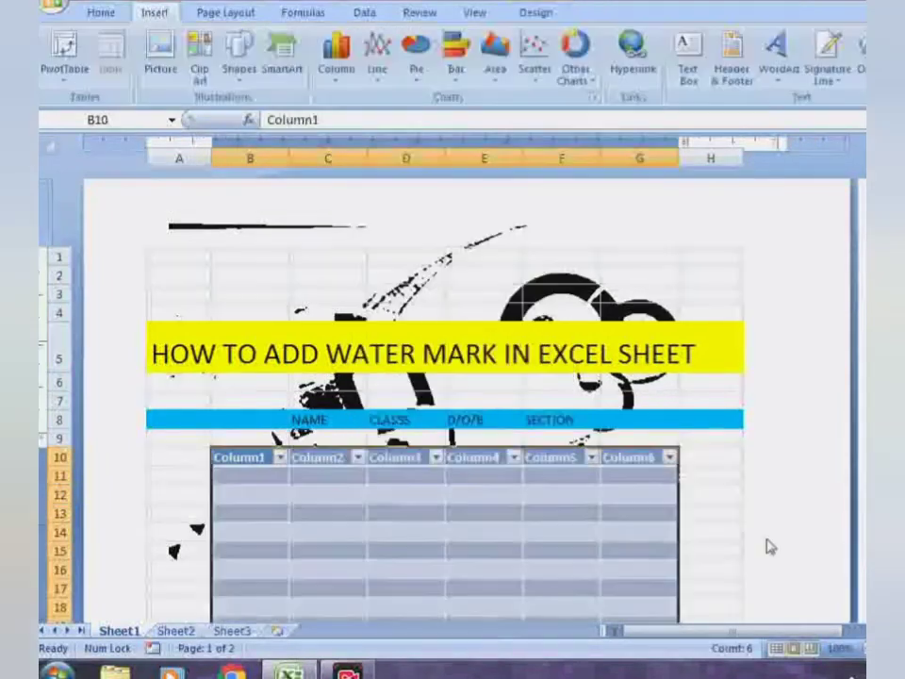